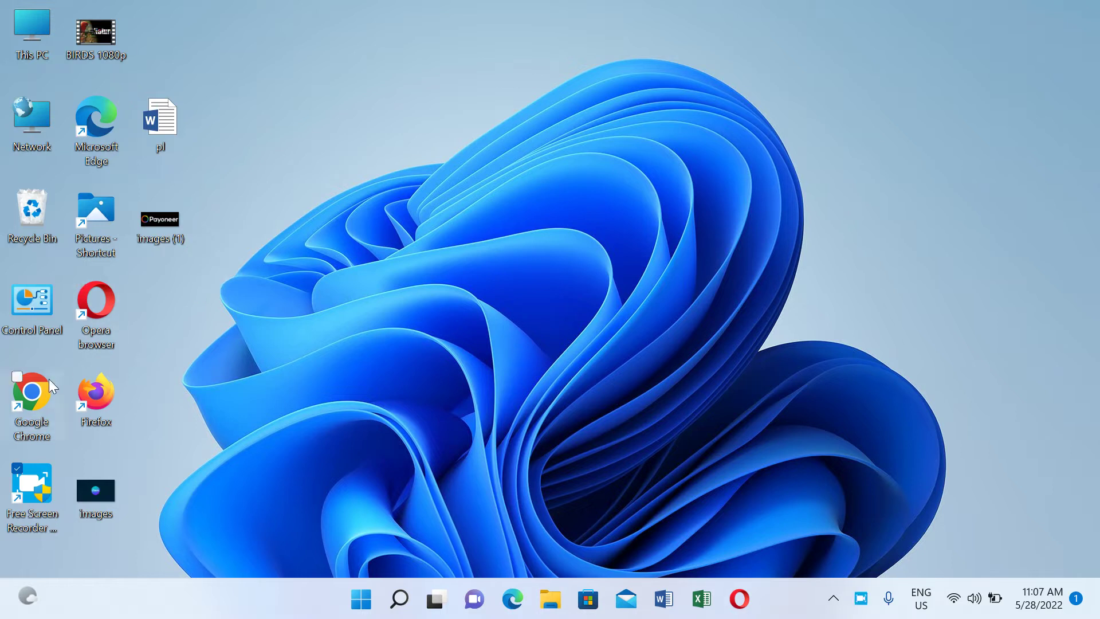
# Step: Open Google Chrome and search the web for "openshot video editor download"
pyautogui.doubleClick(38, 397)
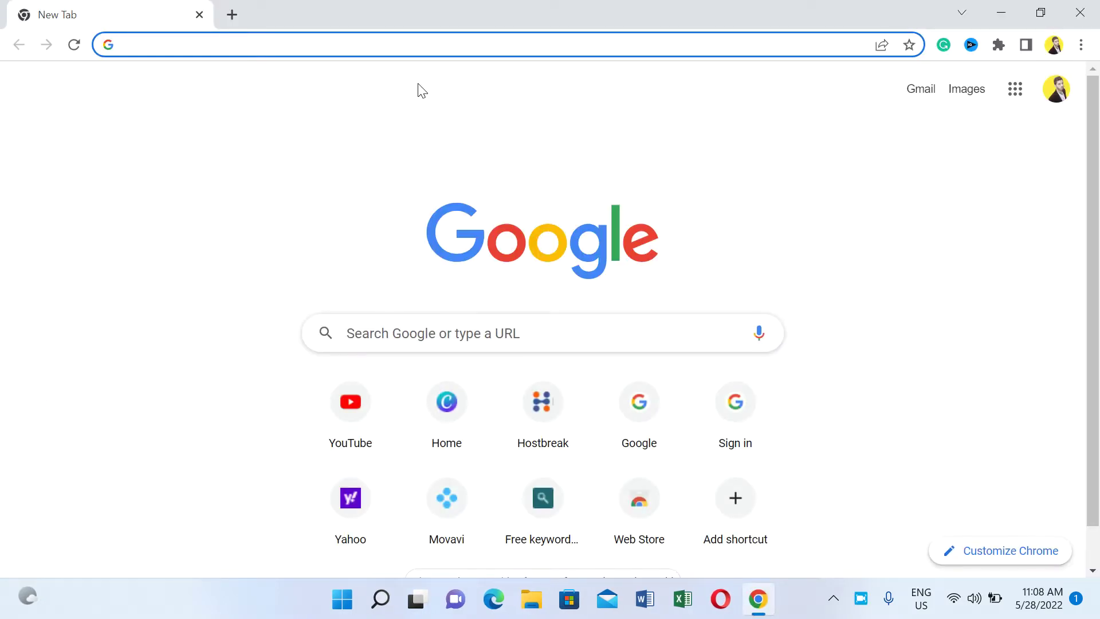
pyautogui.click(416, 48)
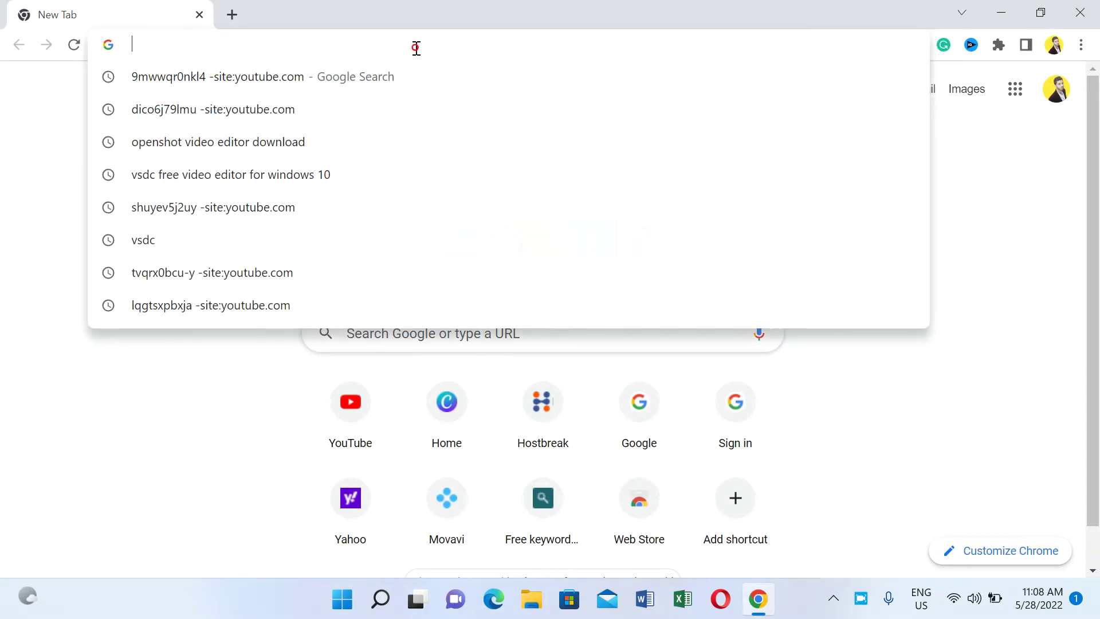
pyautogui.write('opens')
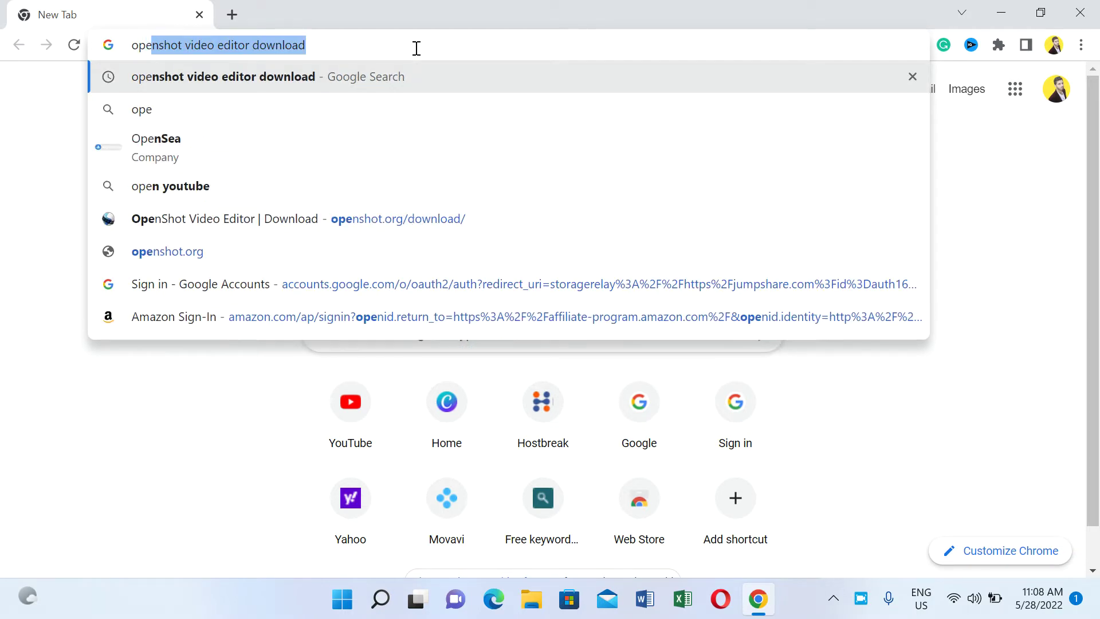
pyautogui.write('hot')
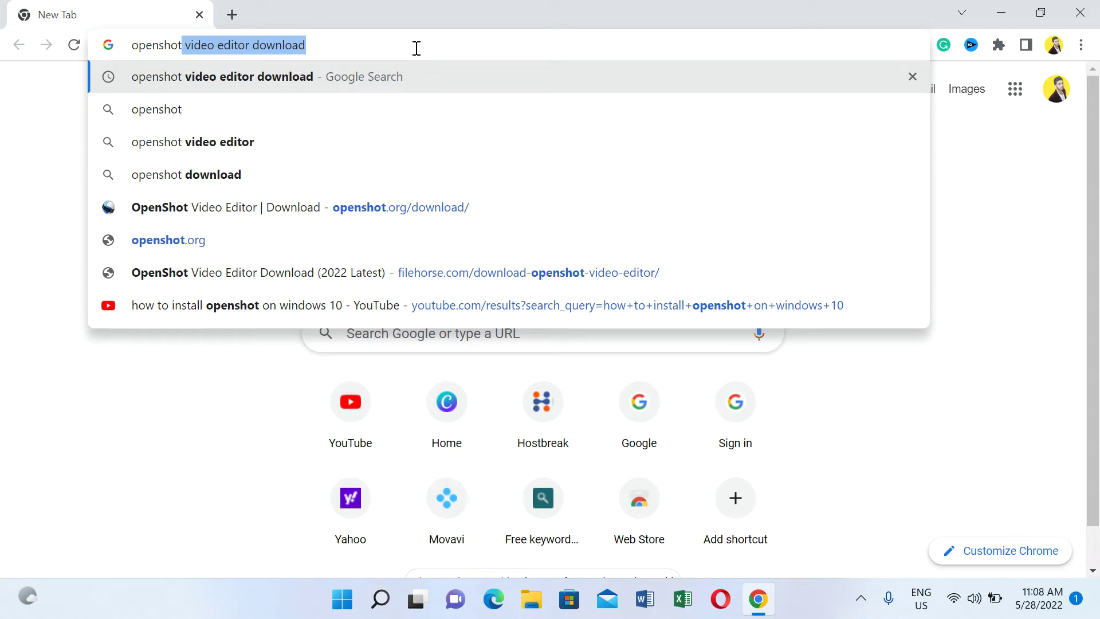
pyautogui.press('Return')
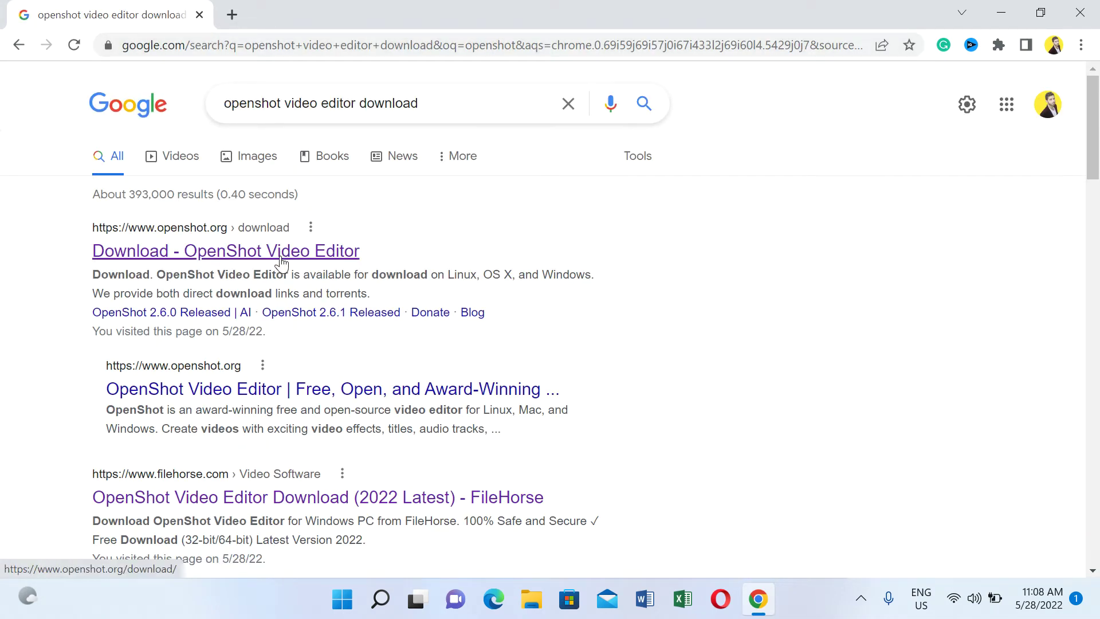
# Step: Open the official OpenShot download page and start downloading the v2.6.1 Windows 64-bit installer
pyautogui.click(264, 260)
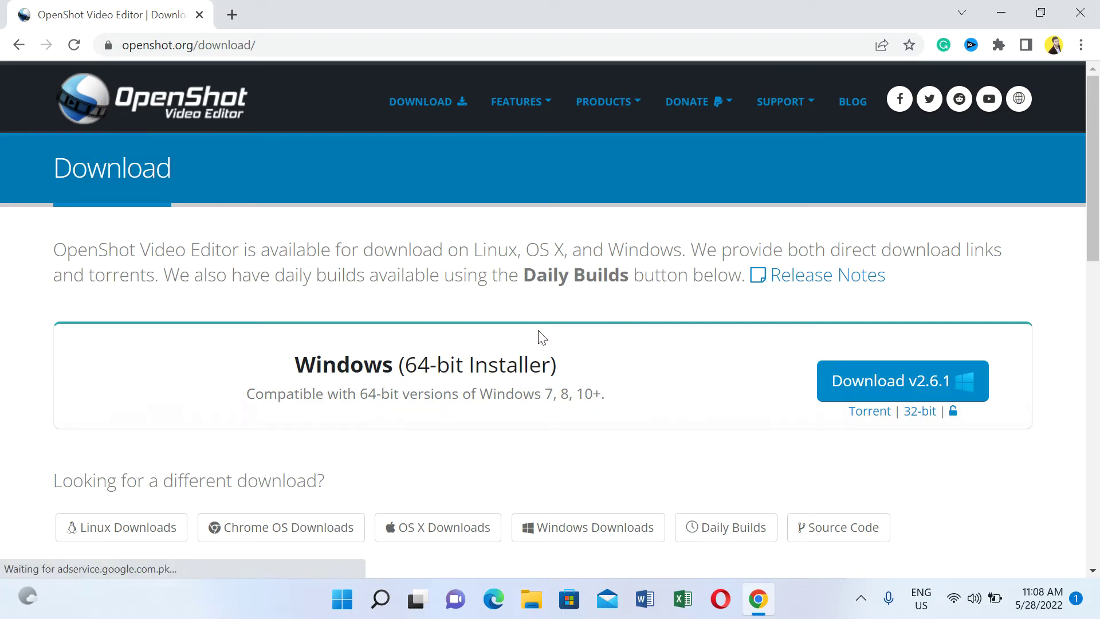
pyautogui.scroll(-3, 542, 338)
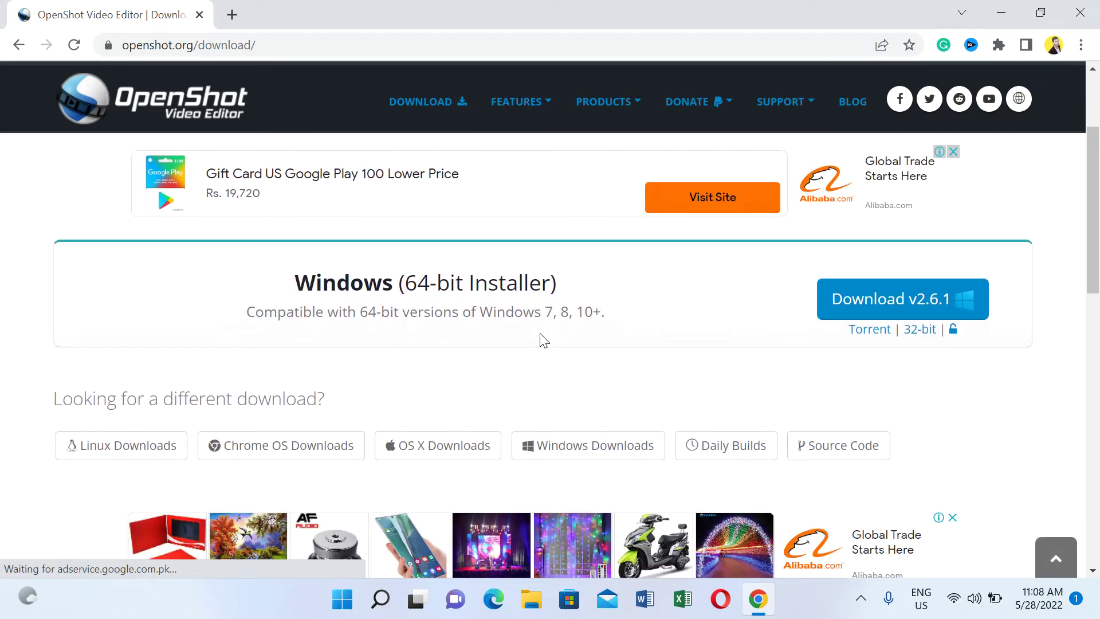
pyautogui.scroll(-1, 542, 339)
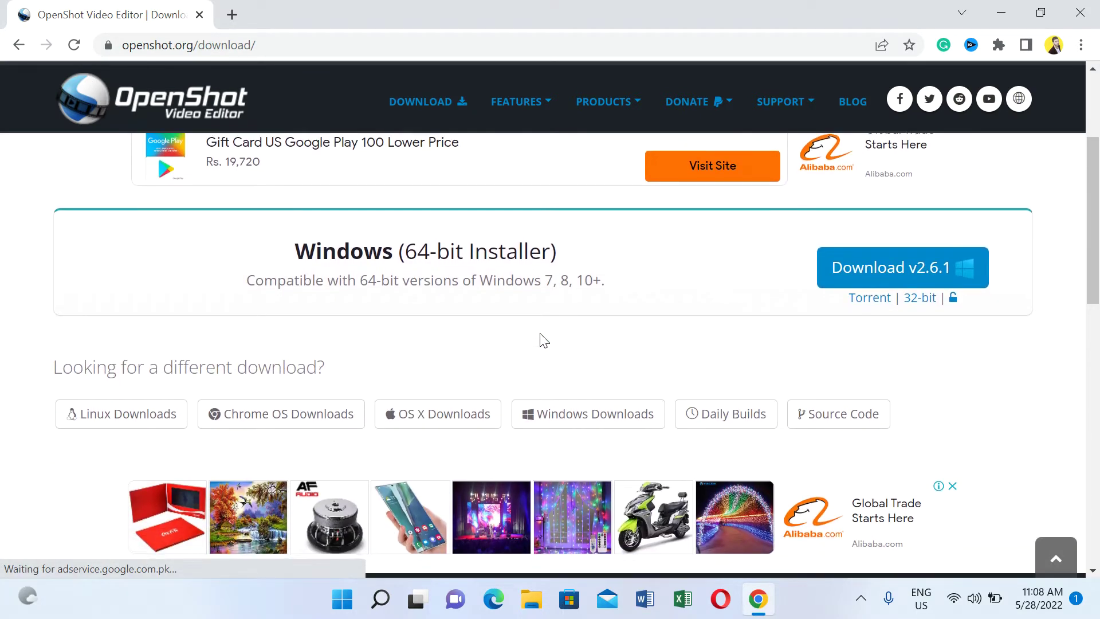
pyautogui.click(852, 285)
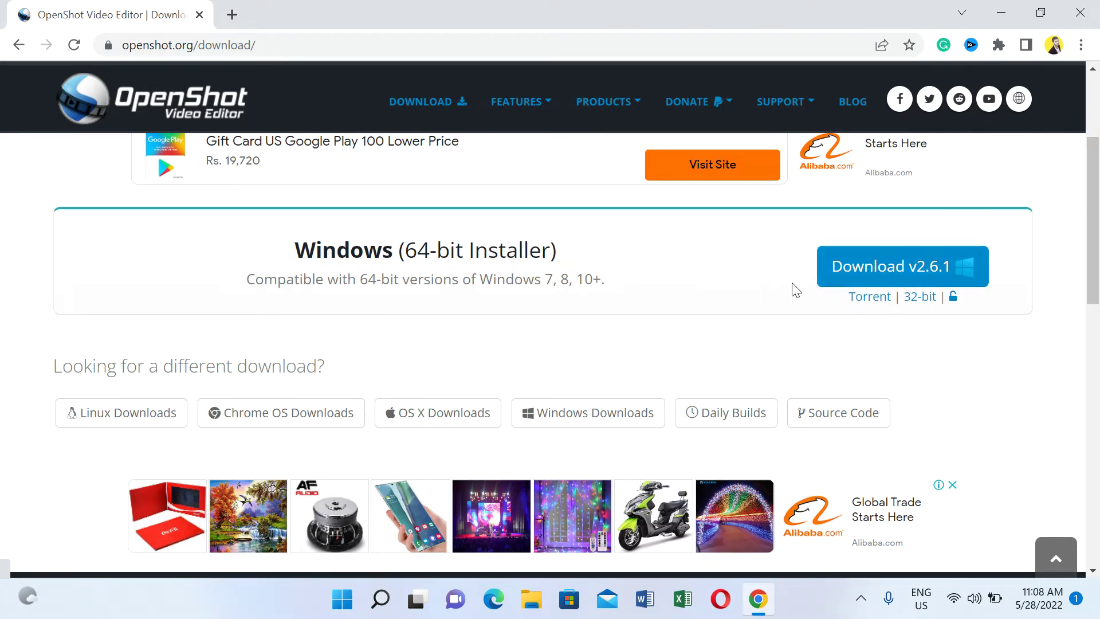
pyautogui.click(834, 278)
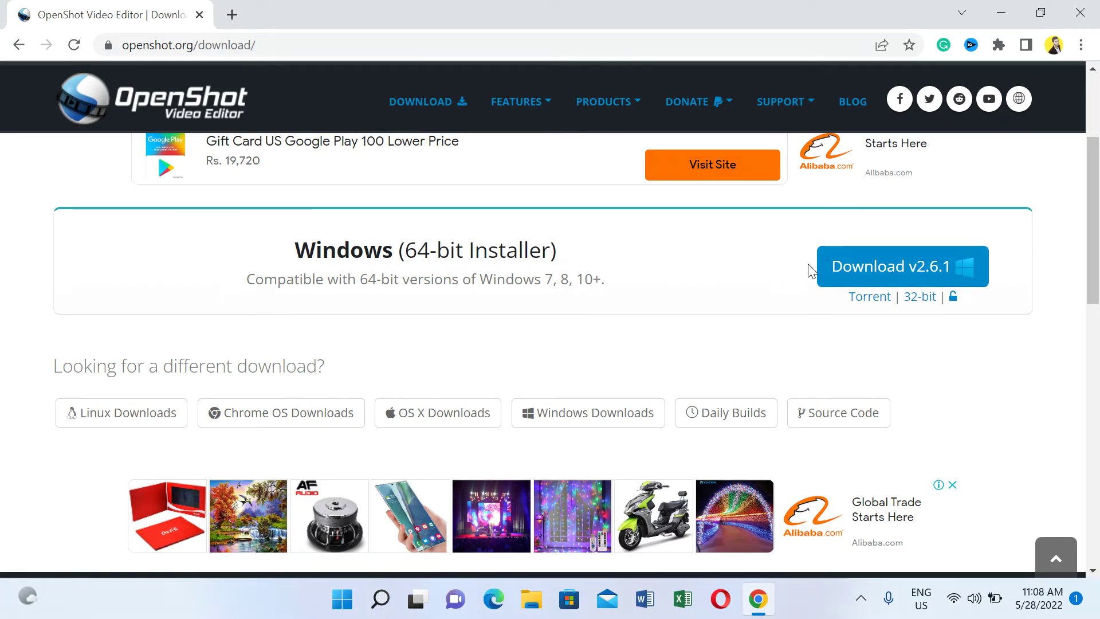
pyautogui.click(885, 279)
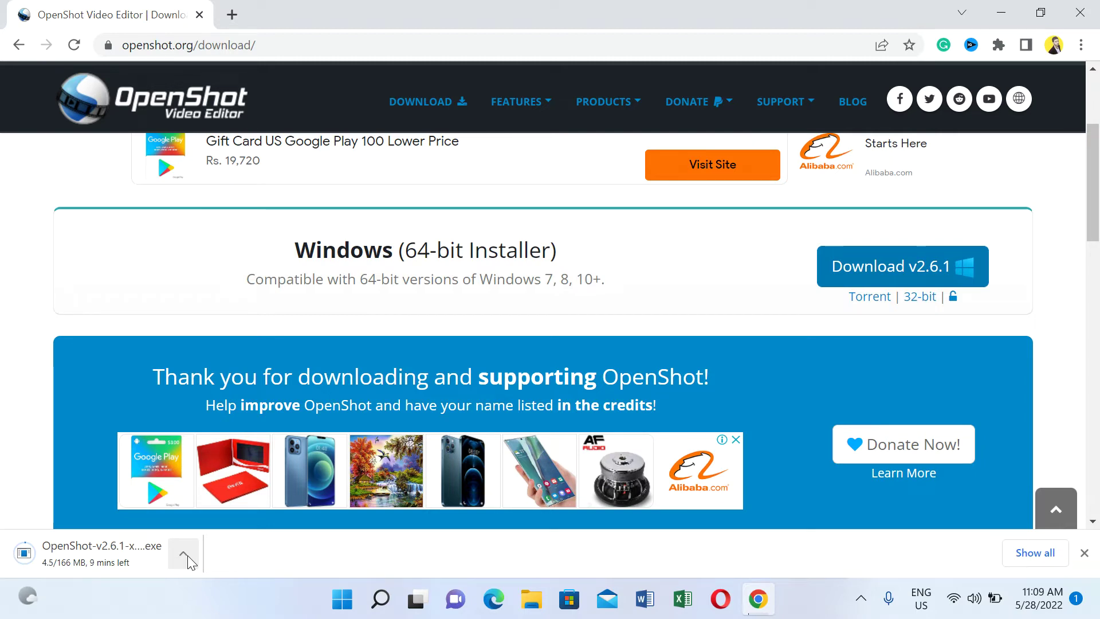
# Step: Pause and cancel the OpenShot installer download, and close the browser
pyautogui.click(184, 553)
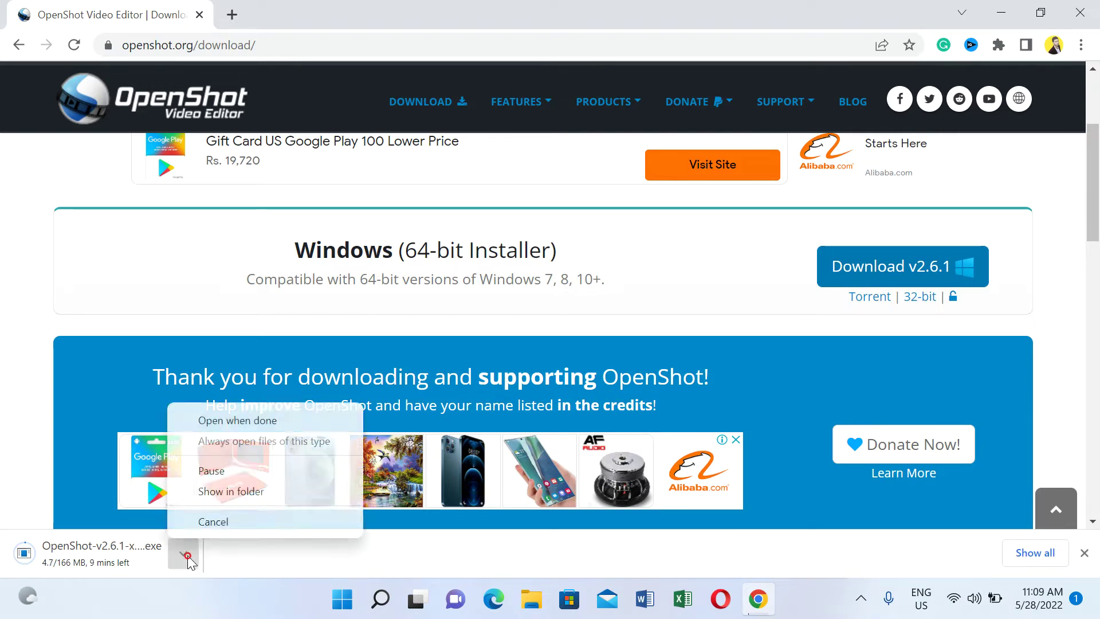
pyautogui.click(225, 470)
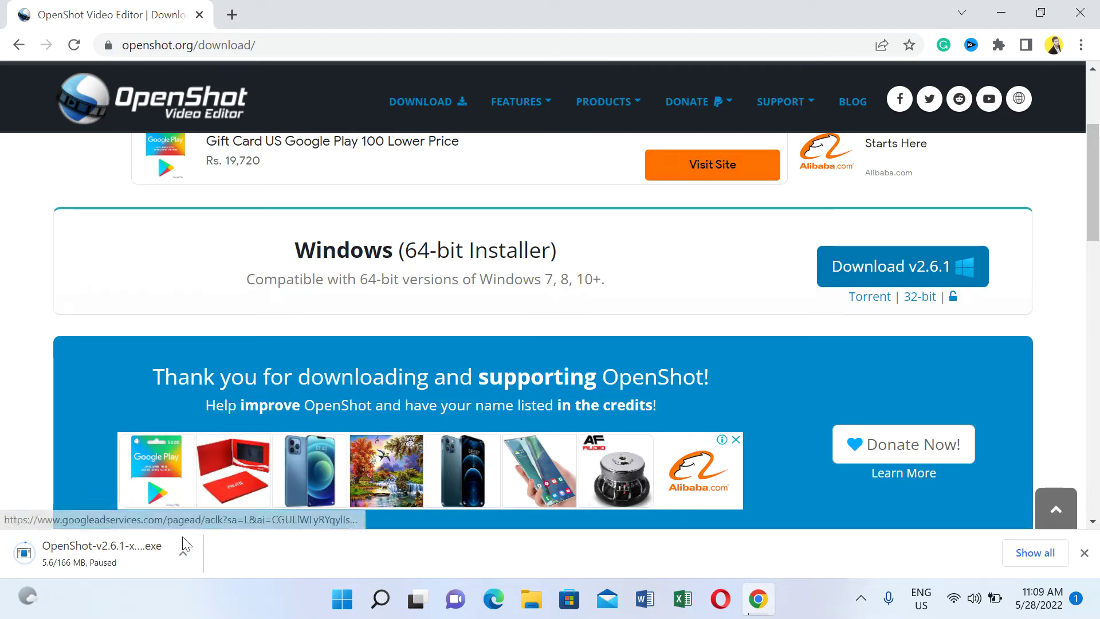
pyautogui.click(183, 553)
pyautogui.click(213, 522)
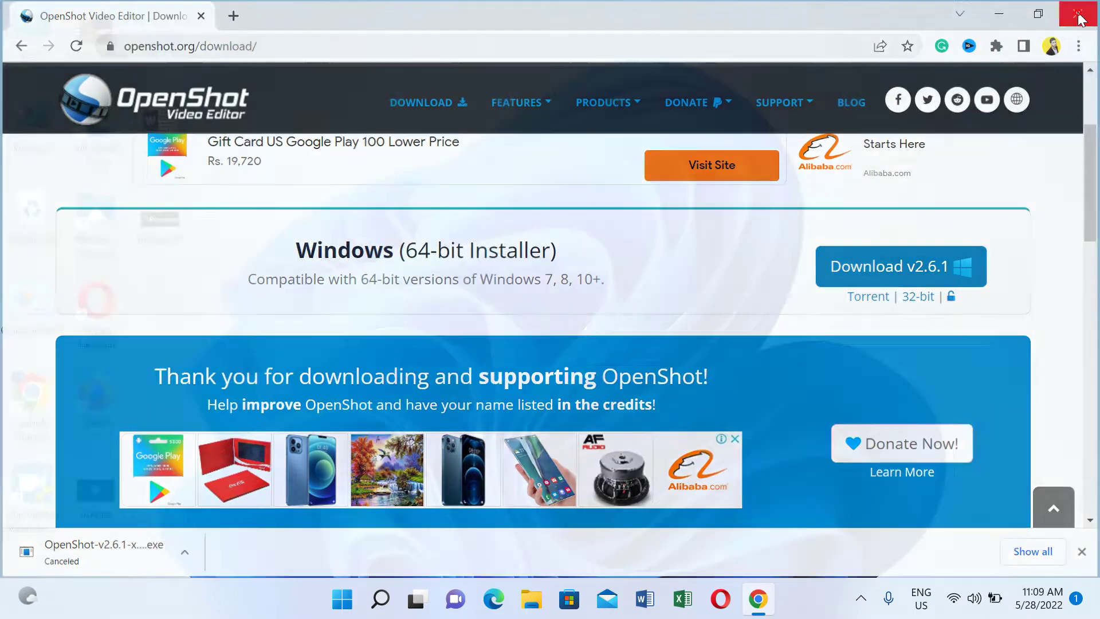
pyautogui.click(1079, 15)
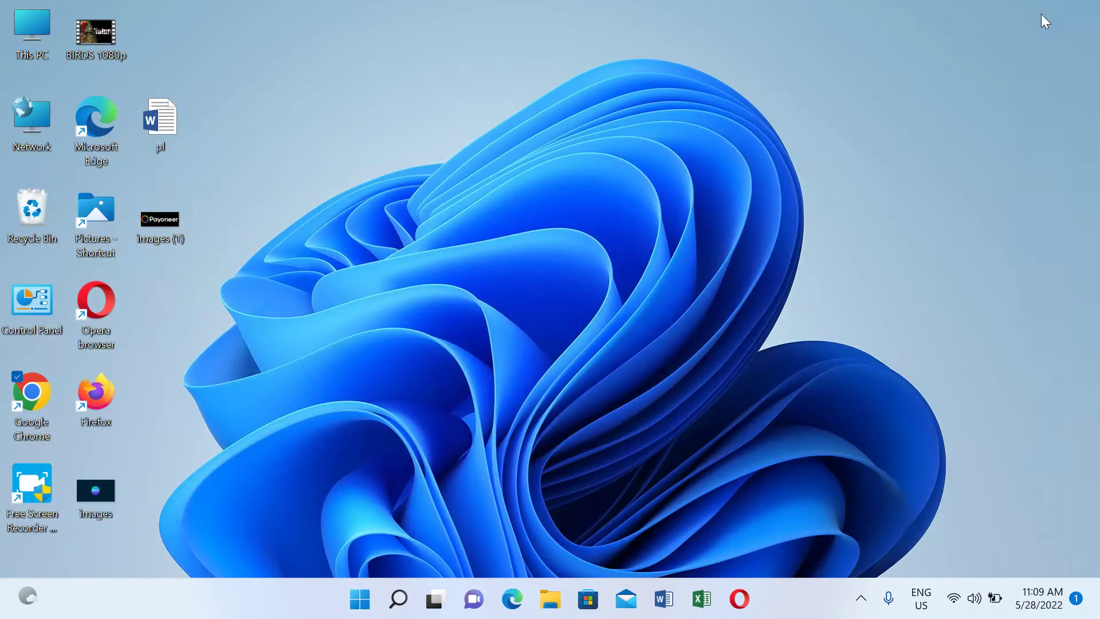
# Step: Open the Downloads folder in File Explorer and run the OpenShot-v2.6.1-x86_64 installer
pyautogui.doubleClick(33, 45)
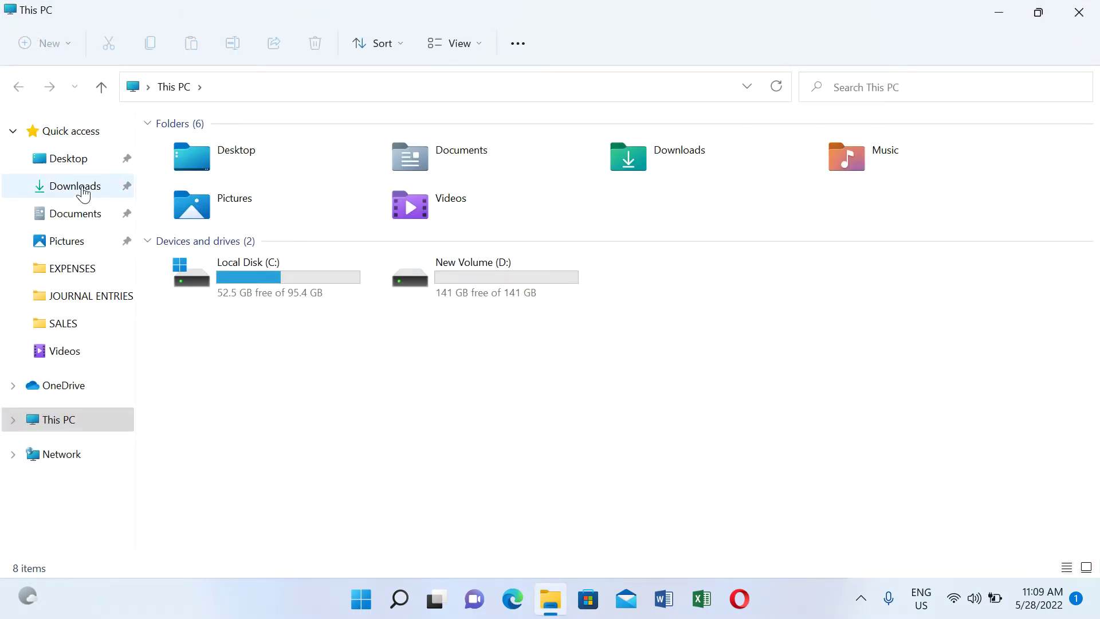
pyautogui.click(82, 190)
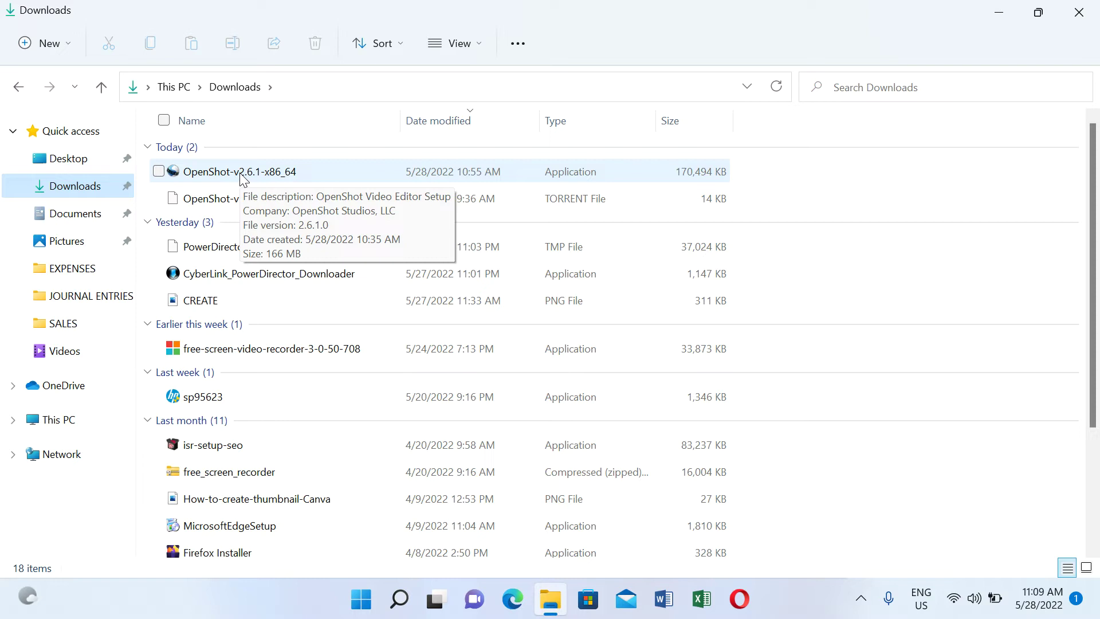
pyautogui.doubleClick(265, 173)
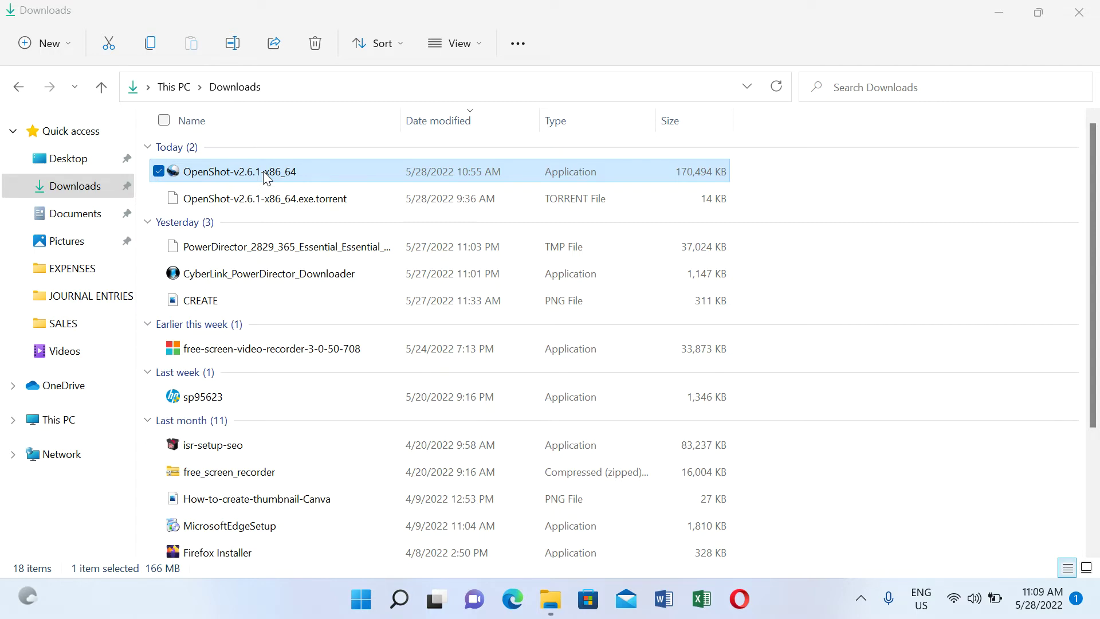
pyautogui.doubleClick(265, 176)
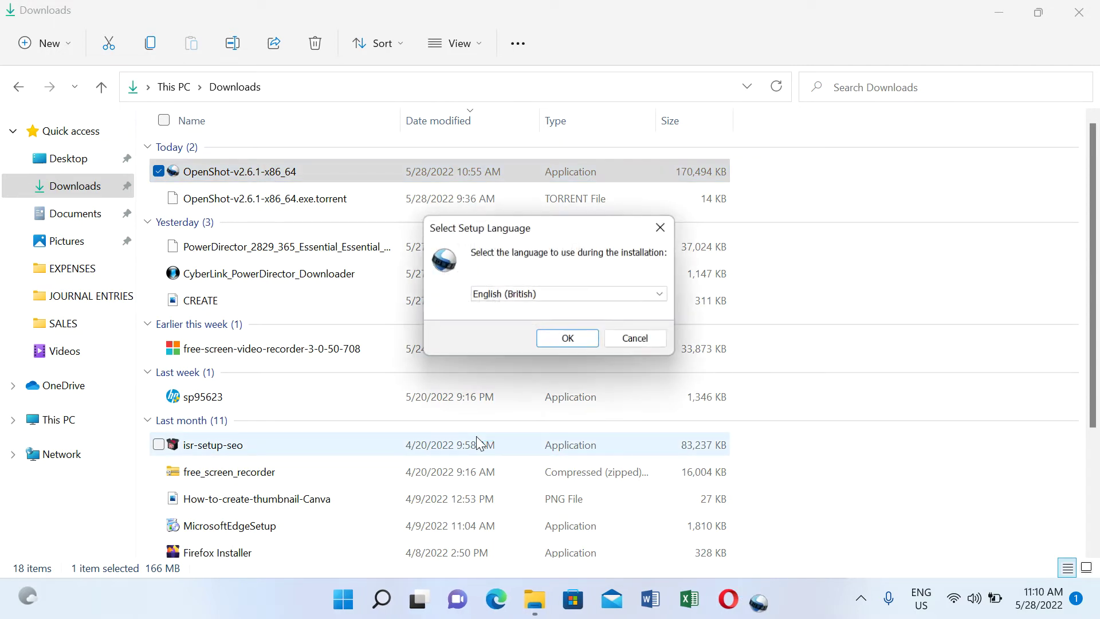
# Step: Set the setup language to English and accept the license agreement
pyautogui.click(575, 302)
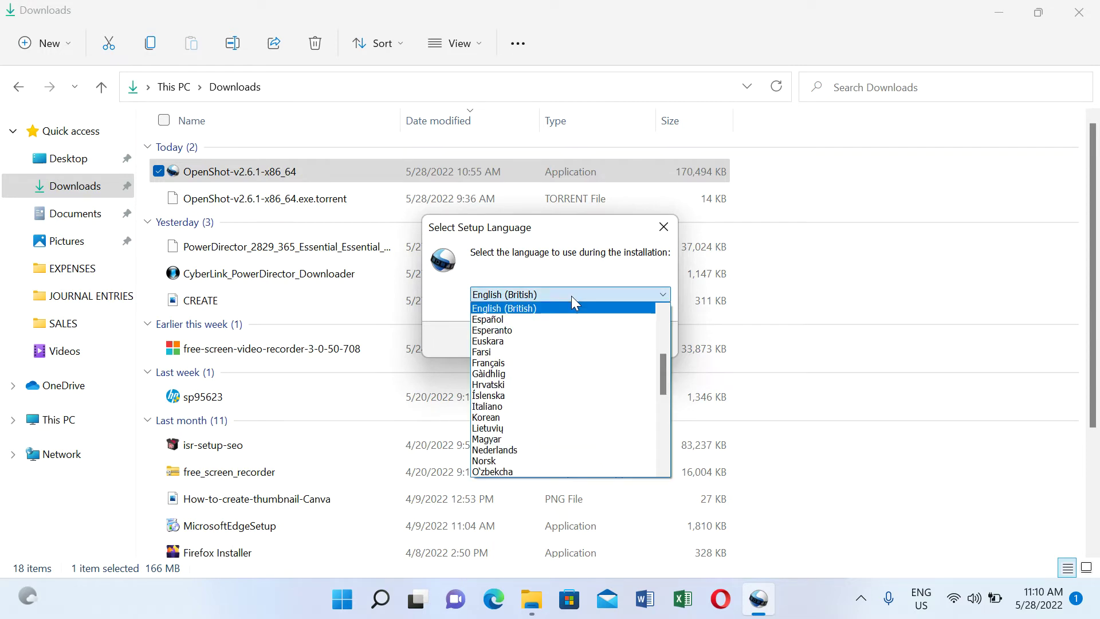
pyautogui.scroll(1, 571, 295)
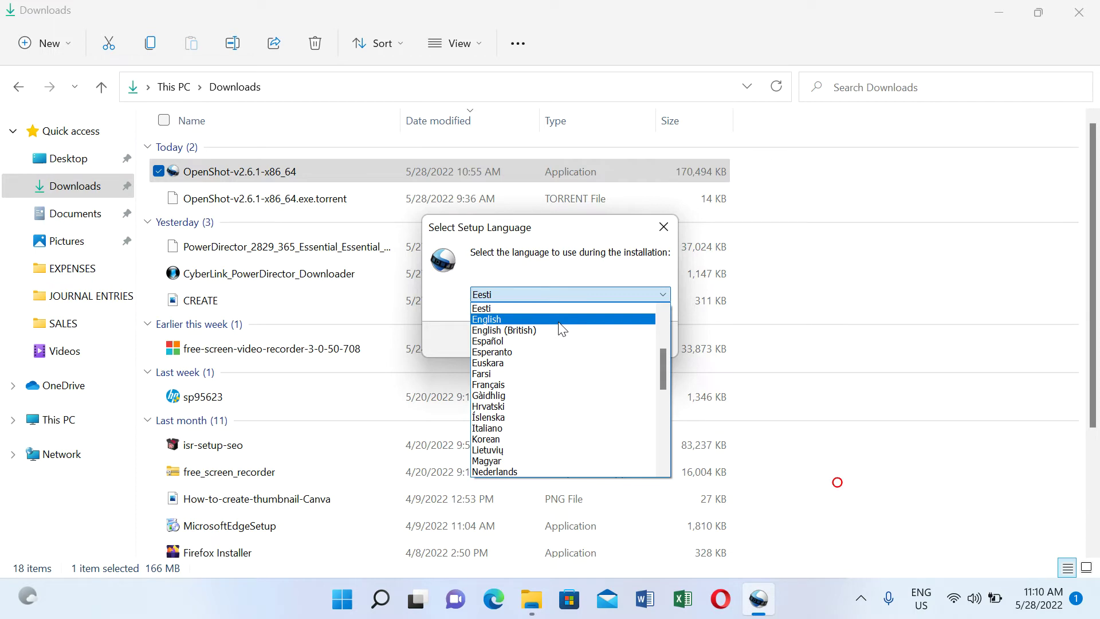
pyautogui.click(560, 321)
pyautogui.click(567, 340)
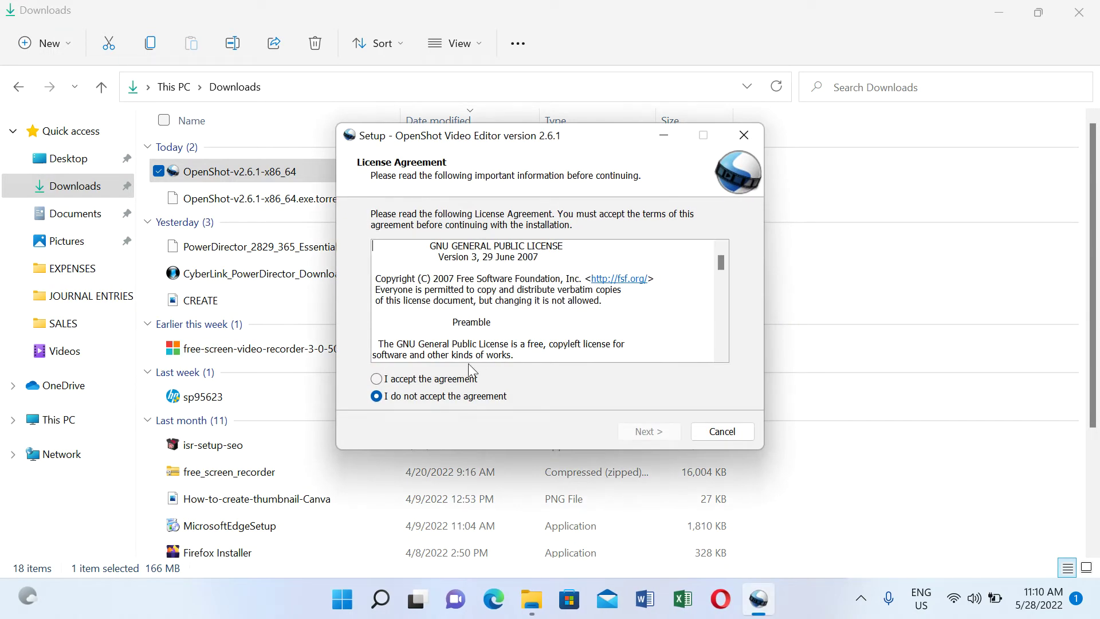
pyautogui.click(396, 380)
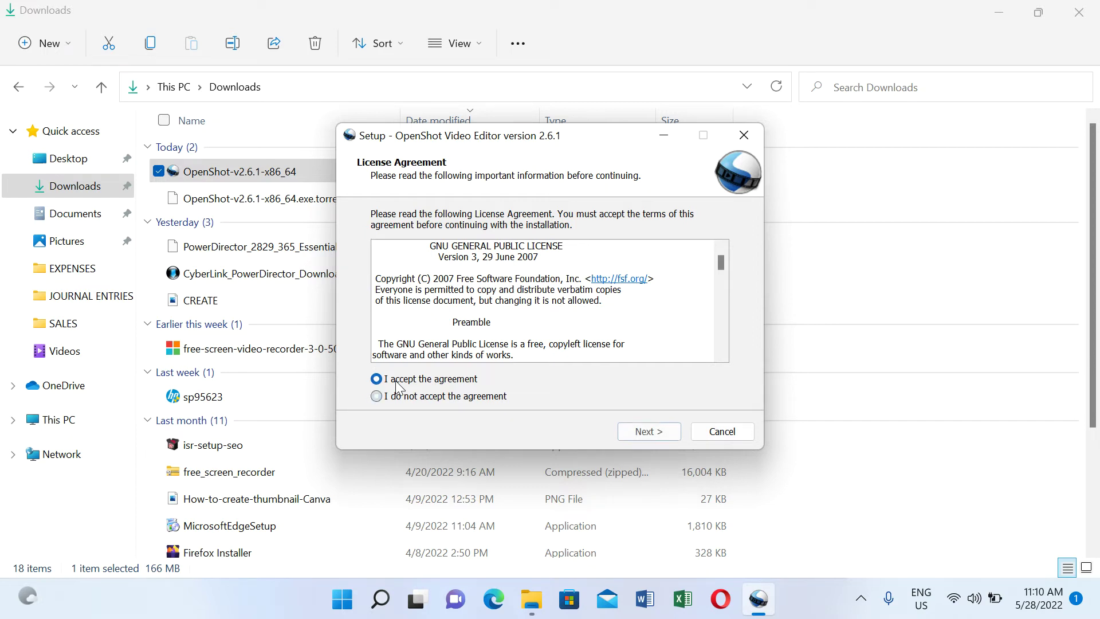
pyautogui.click(655, 437)
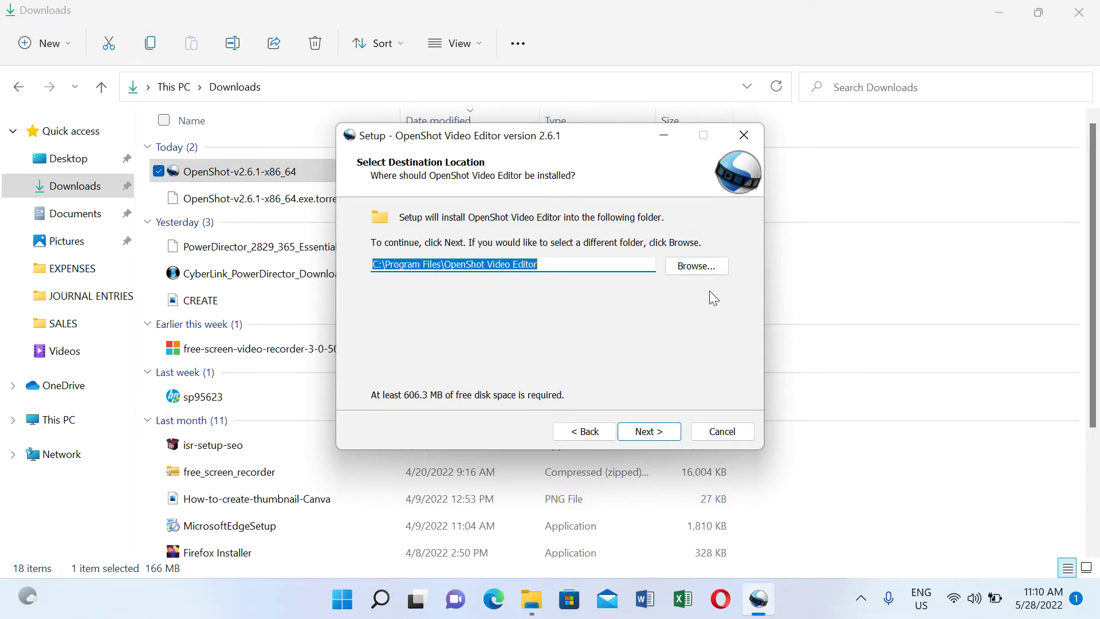
pyautogui.click(689, 269)
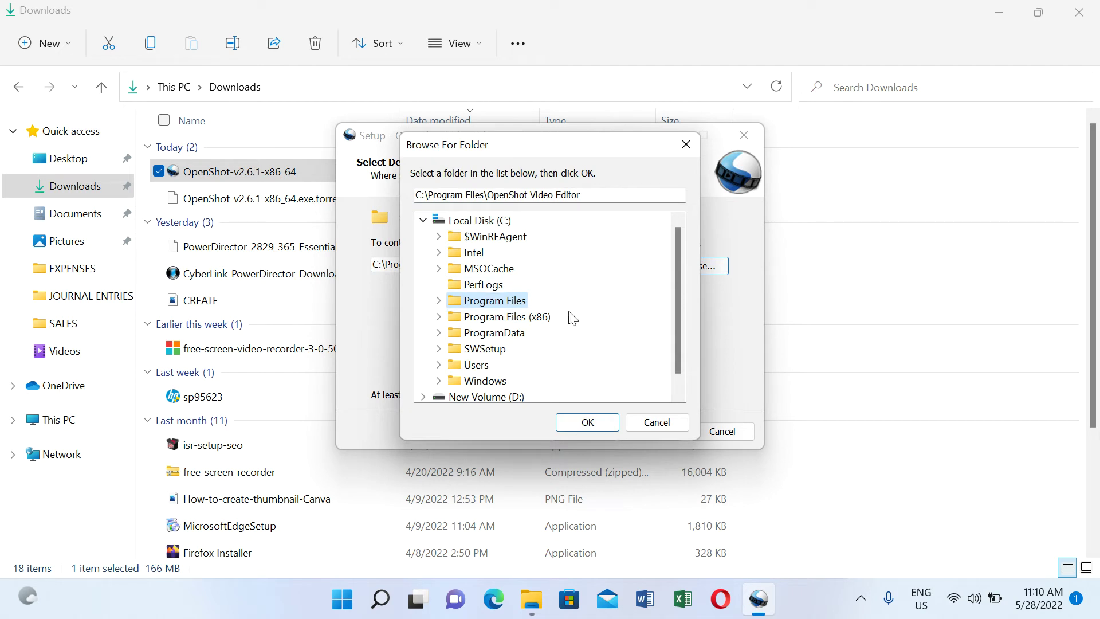
pyautogui.scroll(-1, 514, 361)
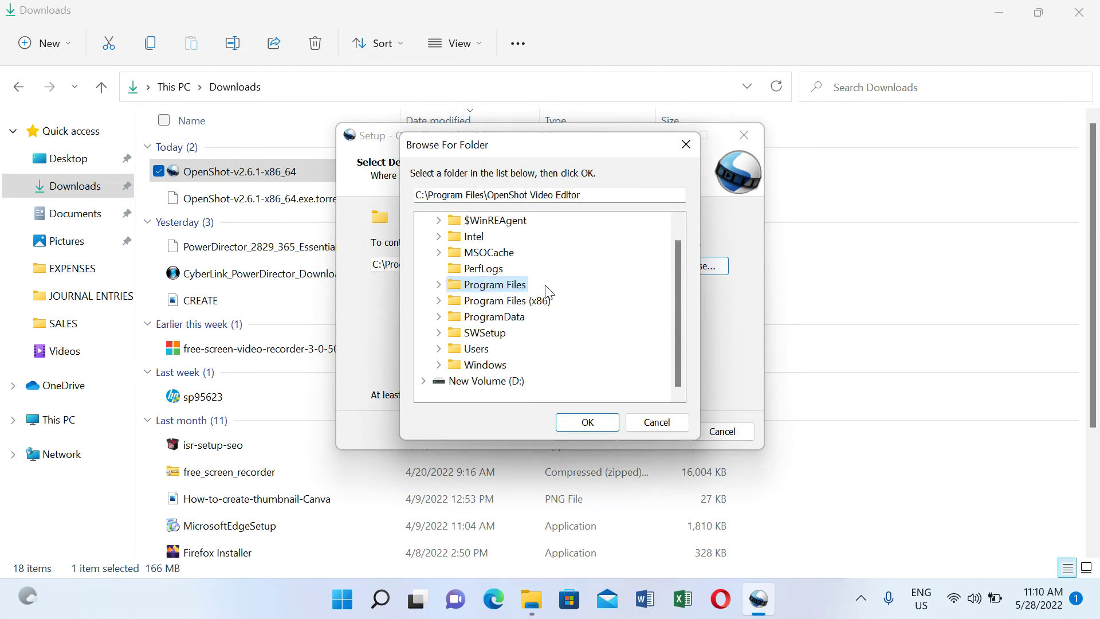
pyautogui.scroll(1, 547, 292)
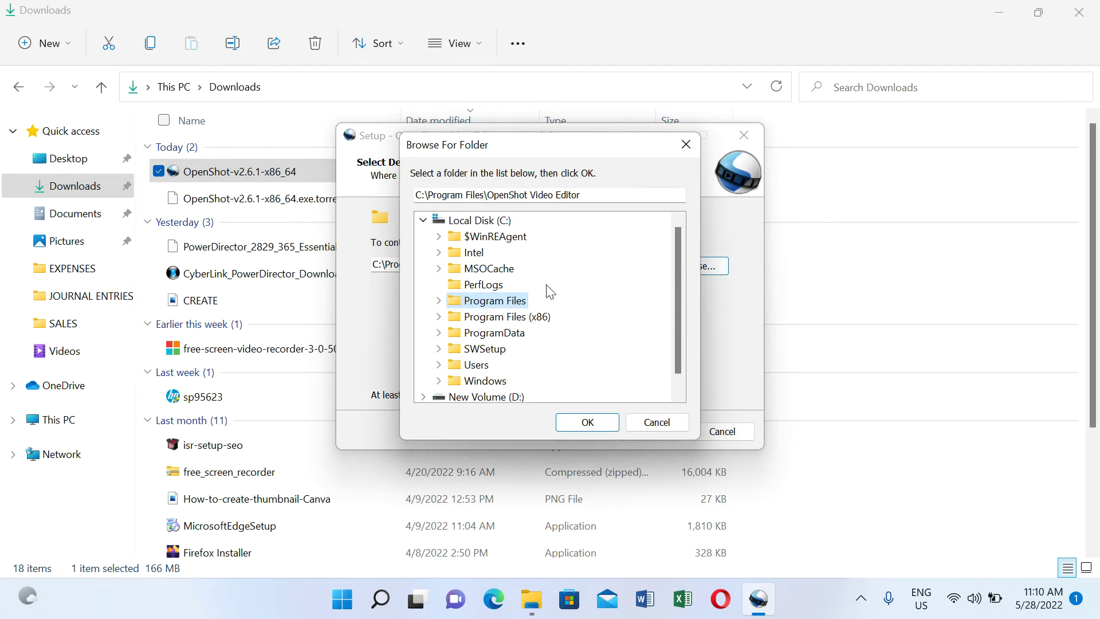
pyautogui.click(687, 147)
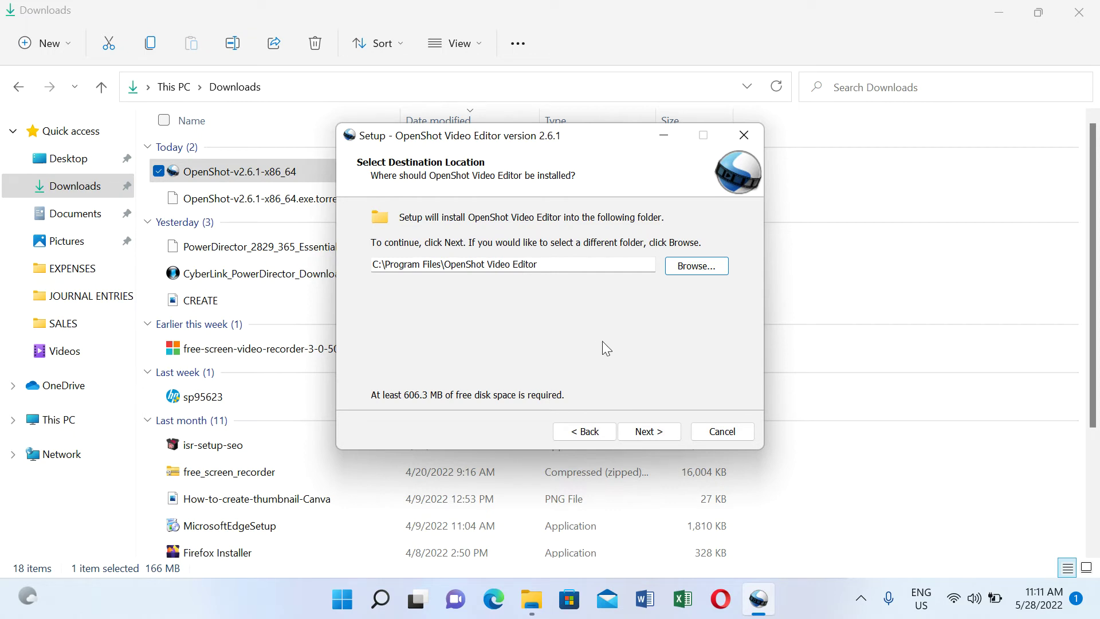
# Step: Keep the default installation folder and enable the option to create a desktop shortcut
pyautogui.click(650, 438)
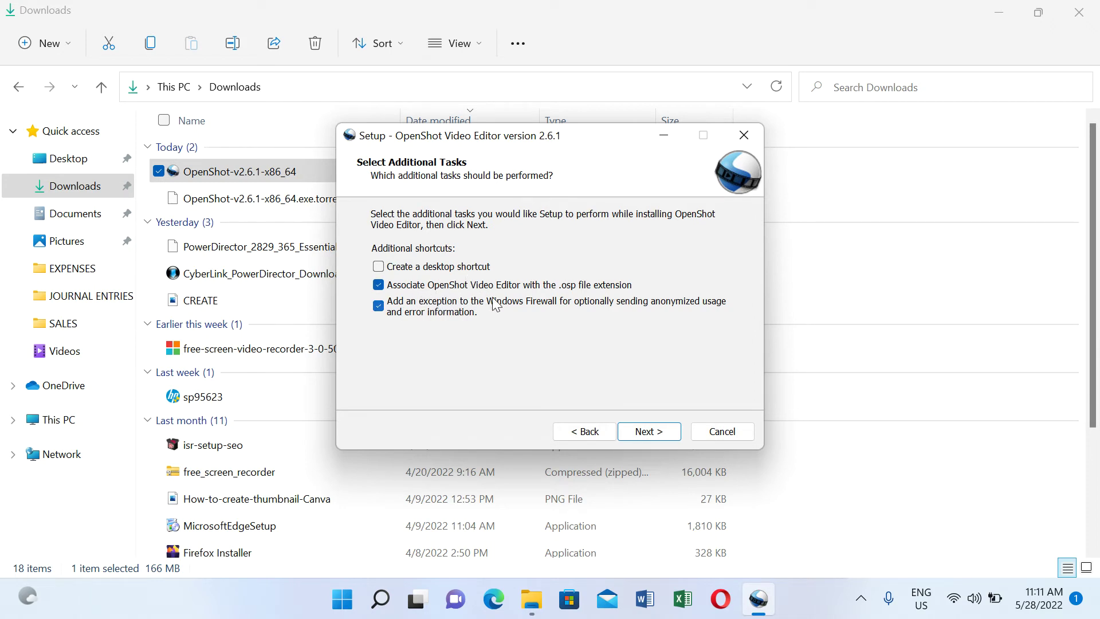
pyautogui.click(380, 271)
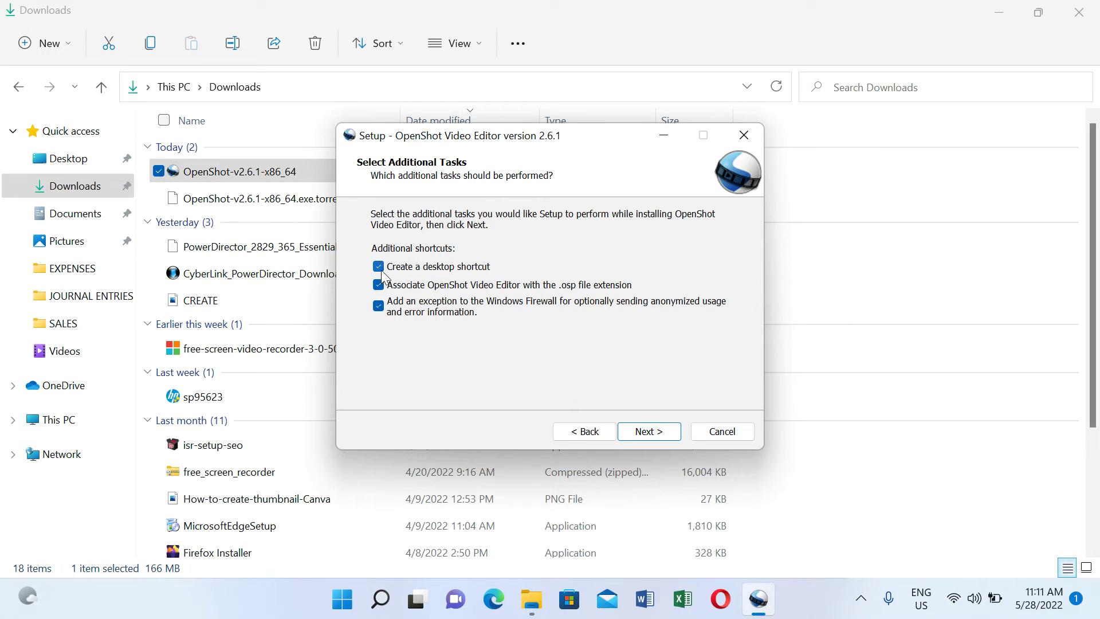
pyautogui.click(660, 437)
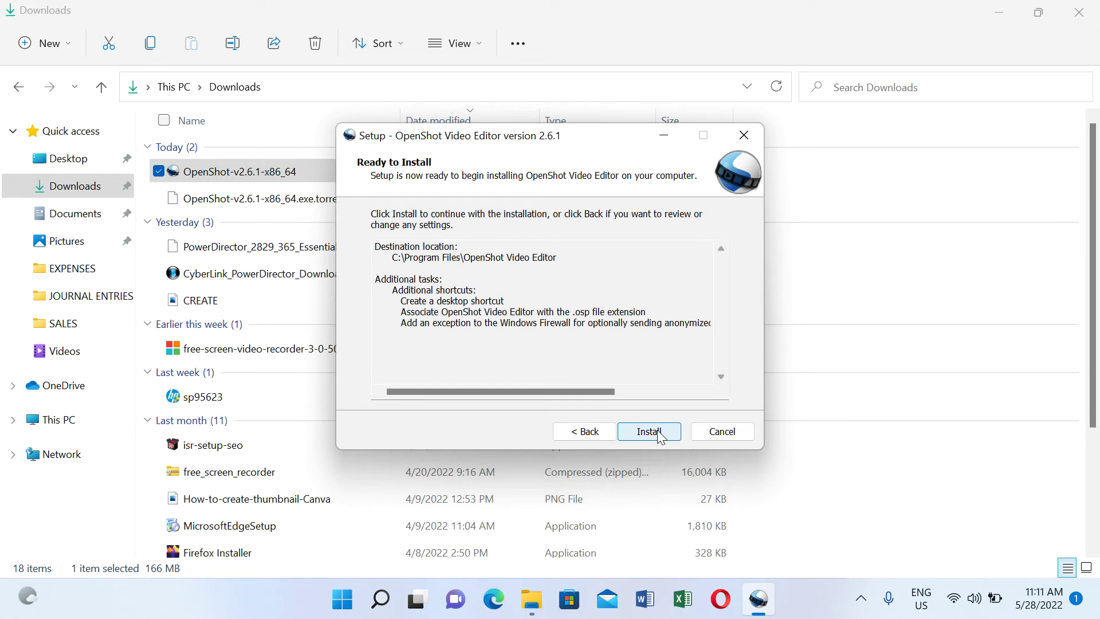
# Step: Review the installation summary, install OpenShot Video Editor, and finish setup with the launch option enabled
pyautogui.hscroll(1, 631, 358)
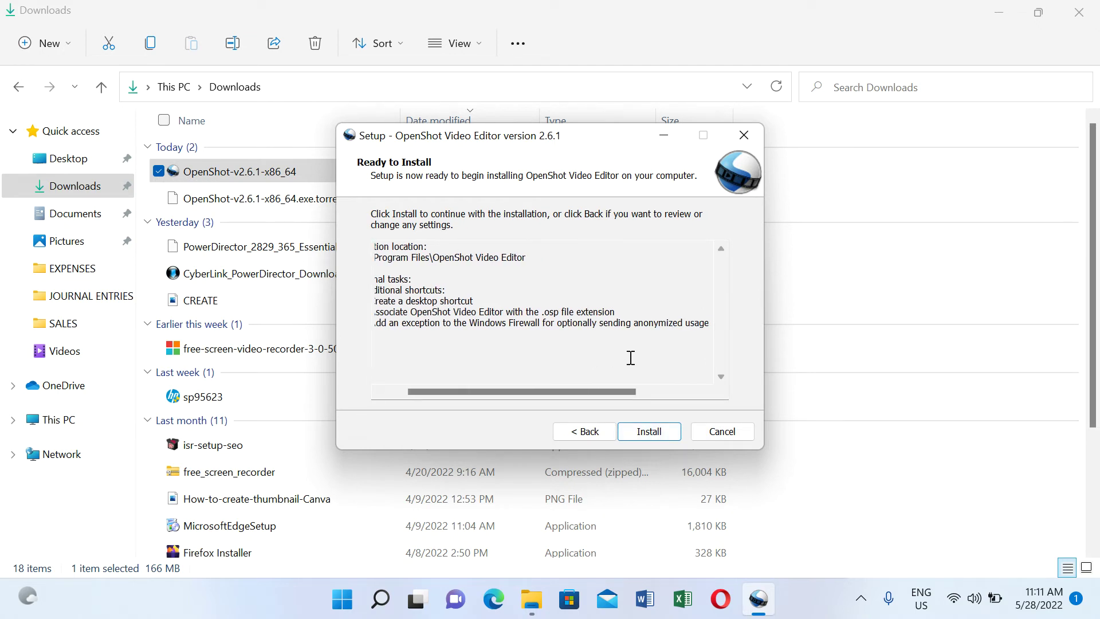
pyautogui.hscroll(2, 629, 358)
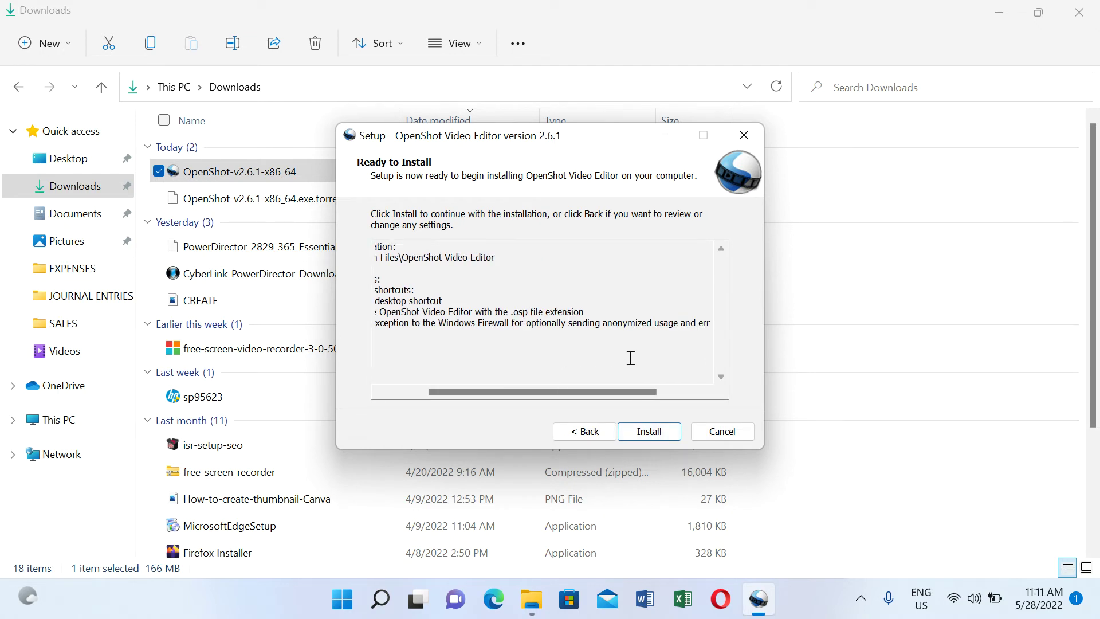
pyautogui.click(656, 431)
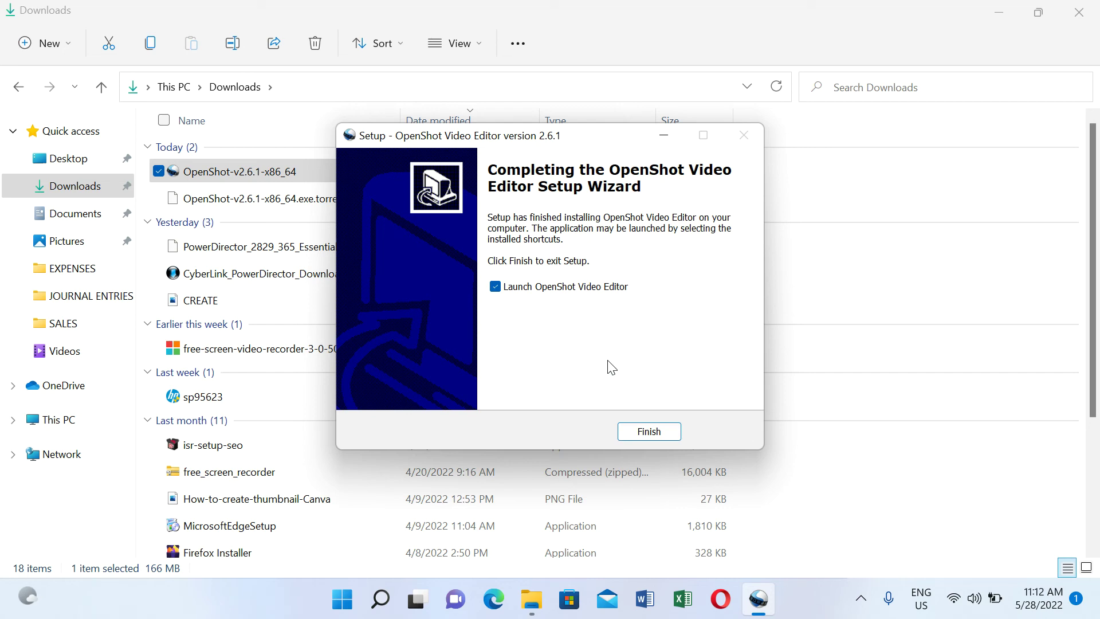
pyautogui.click(649, 431)
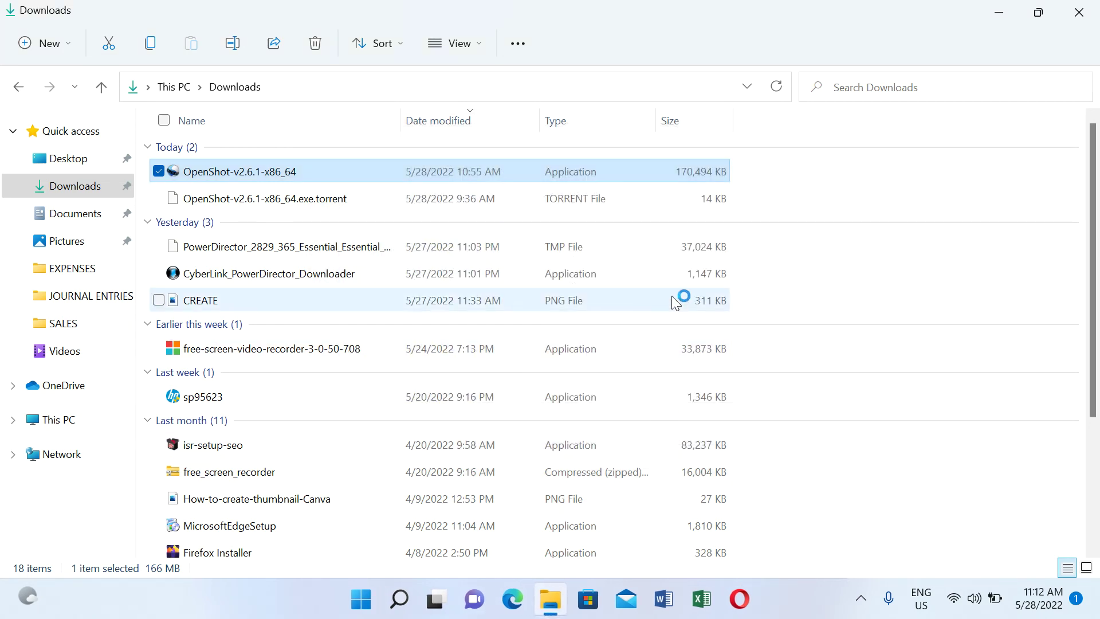
# Step: Close the Downloads window and refresh the desktop
pyautogui.click(1084, 14)
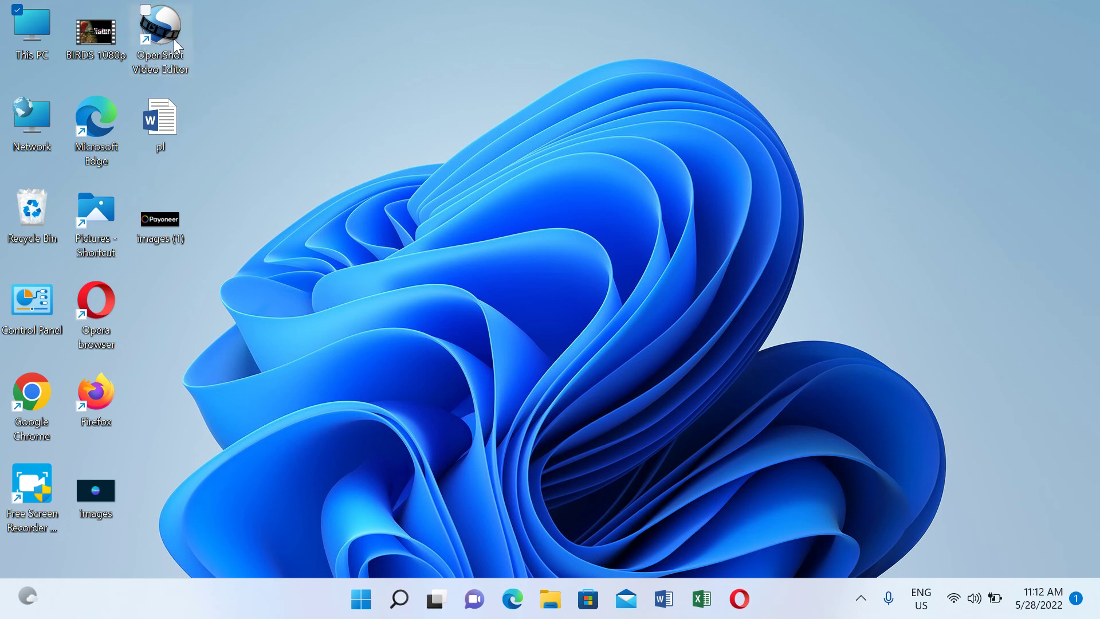
pyautogui.rightClick(240, 80)
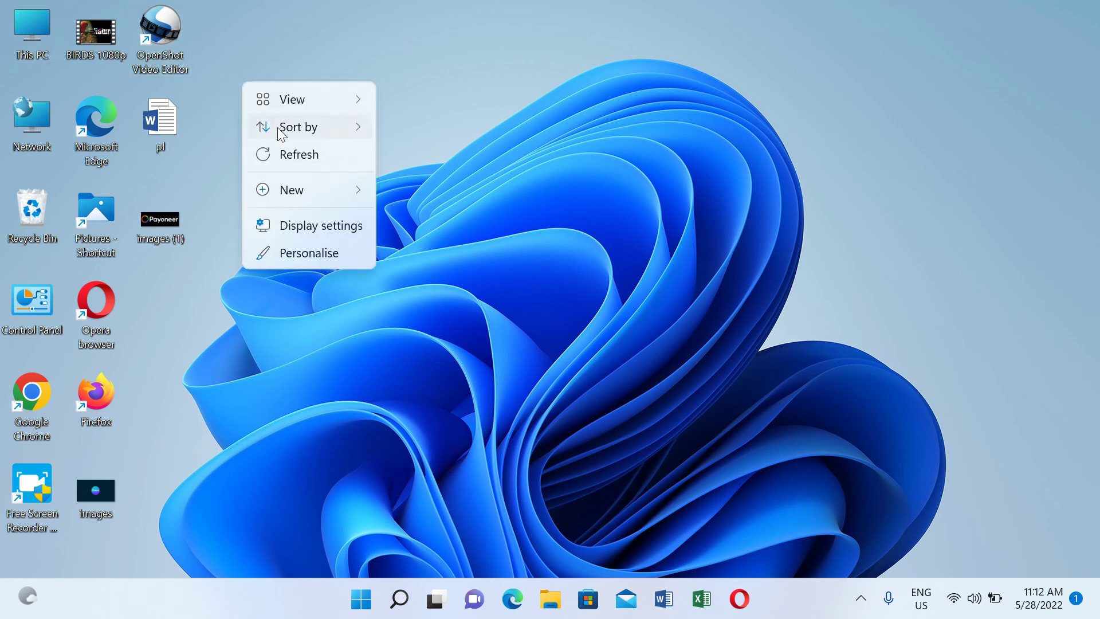
pyautogui.click(293, 156)
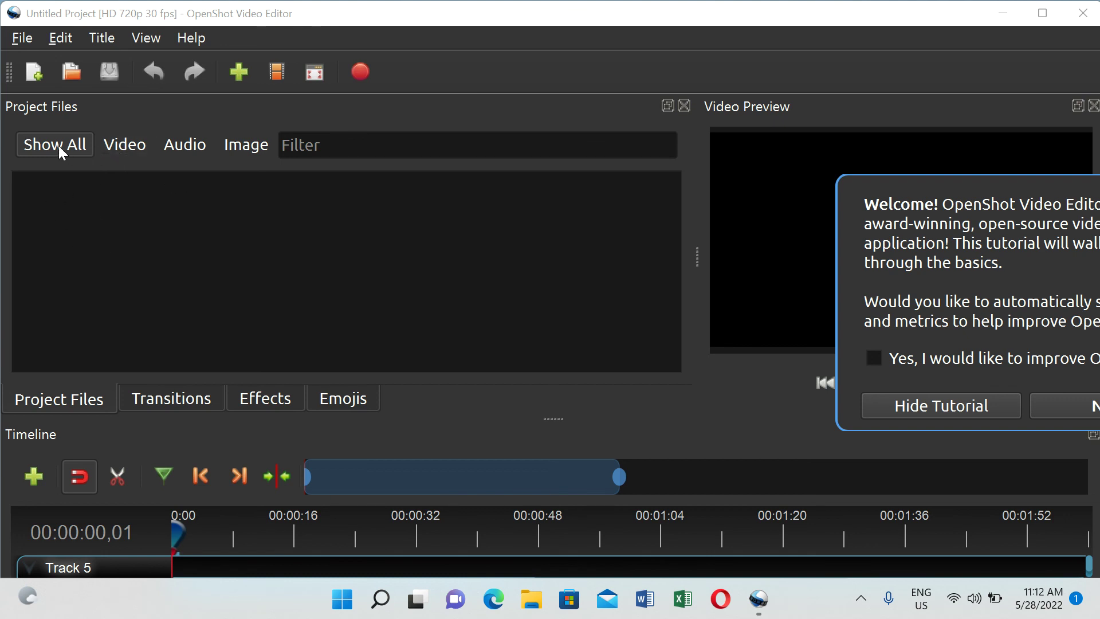
# Step: Start a new project in OpenShot Video Editor
pyautogui.click(21, 39)
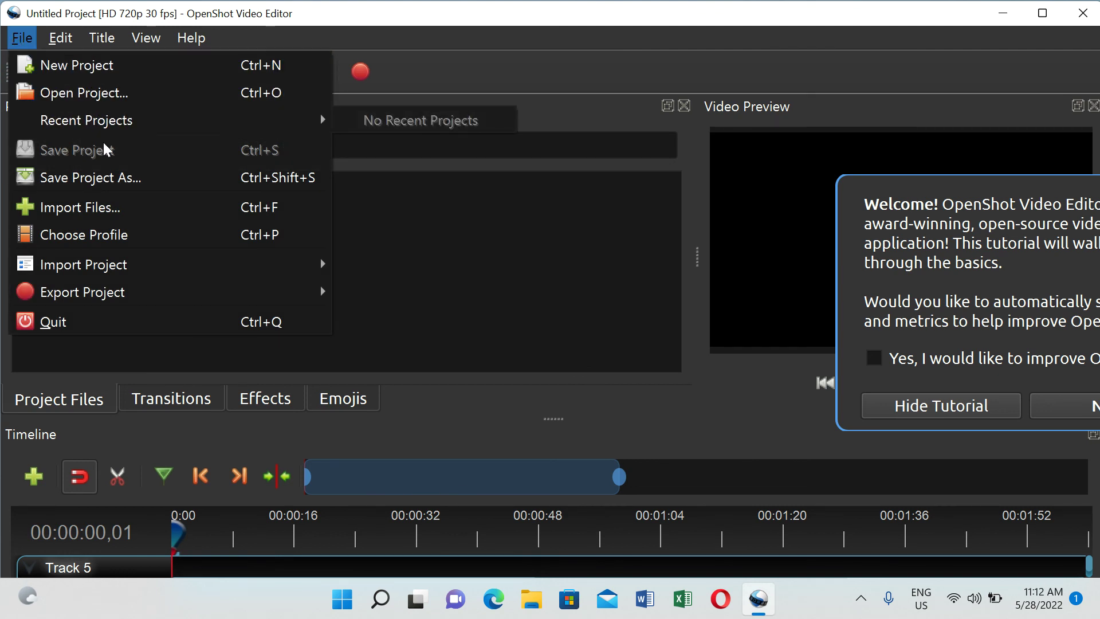
pyautogui.click(90, 77)
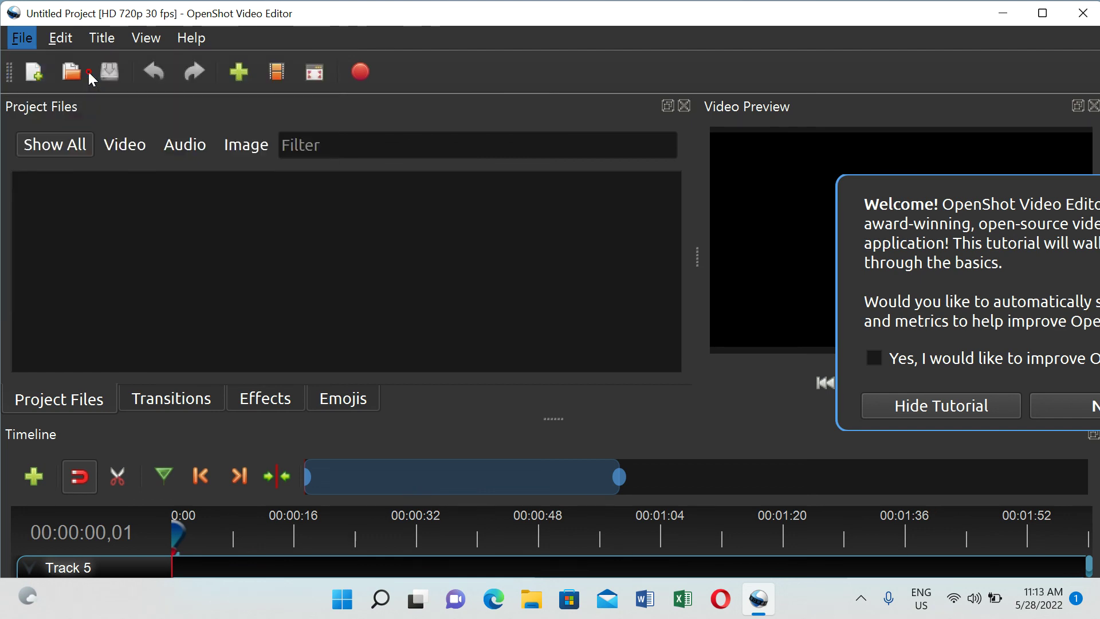